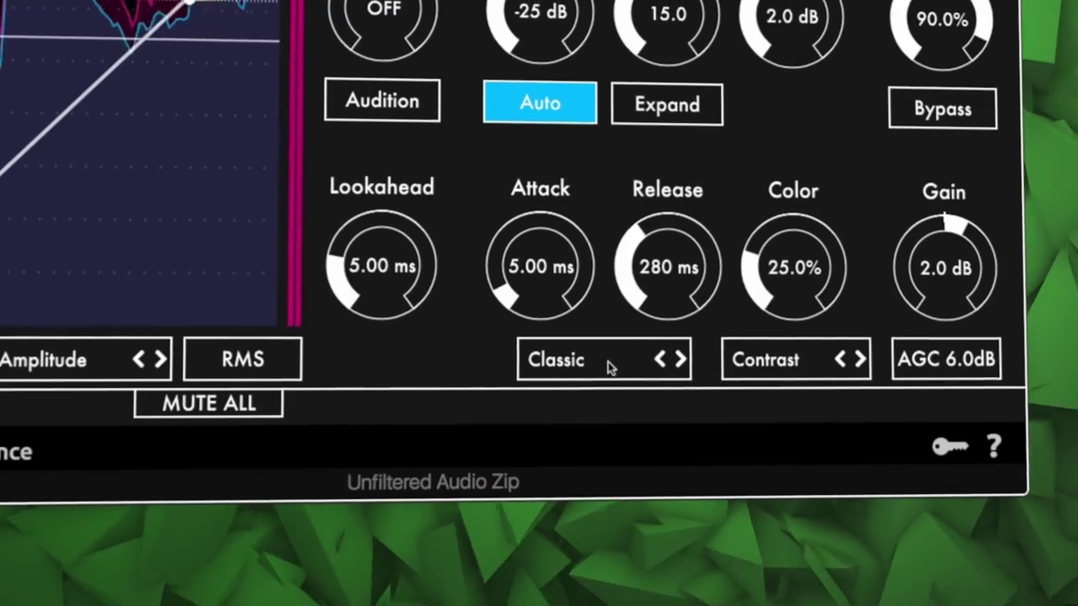
- Switch the envelope type to Extreme, lower the detection Filter cutoff, and turn Audition off
left_click(607, 368)
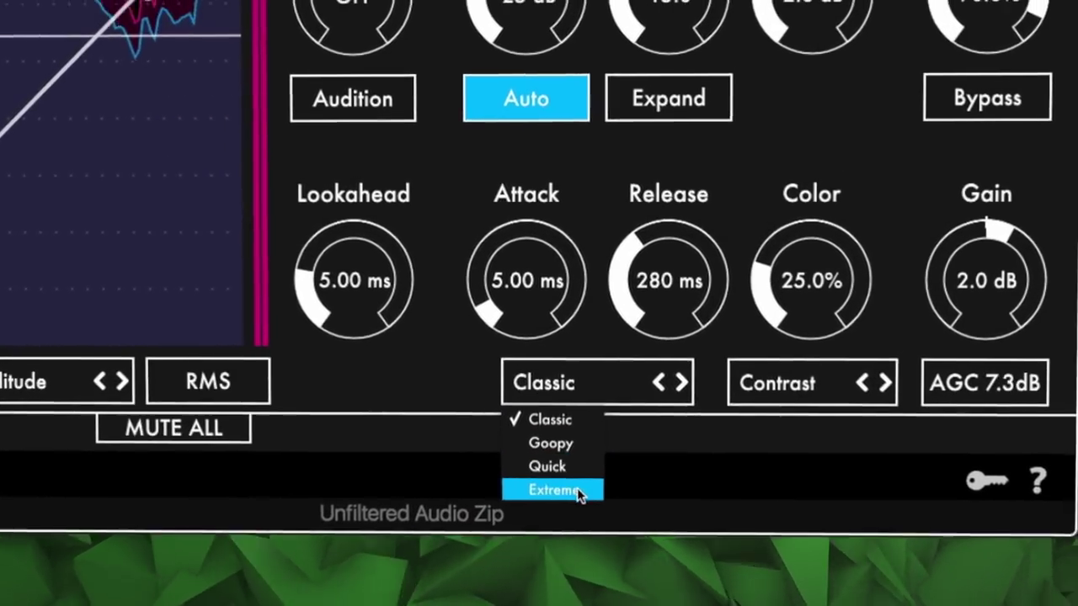
left_click(592, 478)
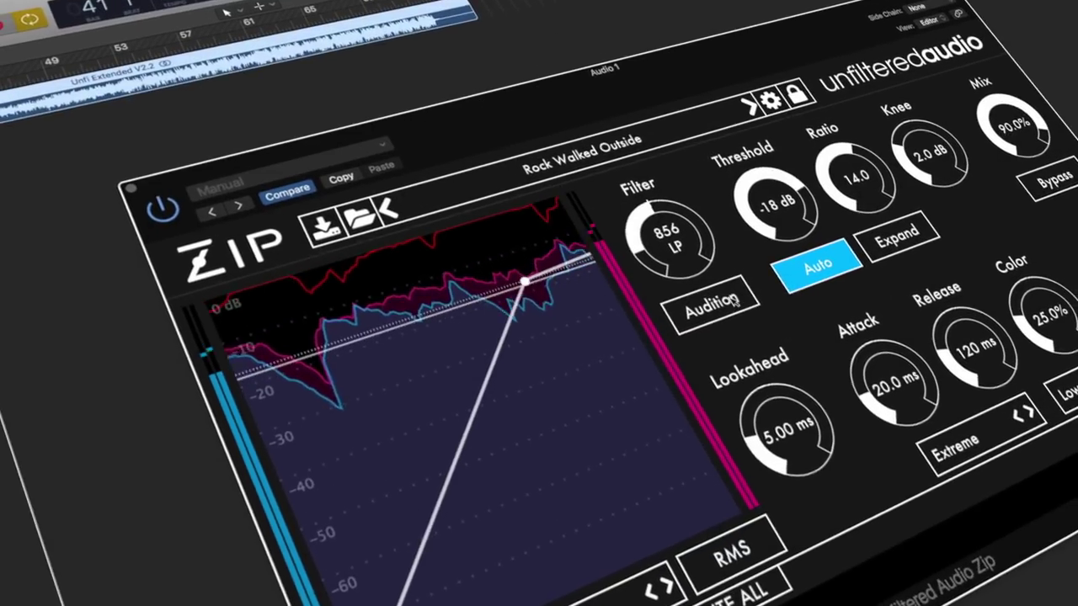
mouse_move(670, 236)
left_mouse_down()
mouse_move(680, 244)
mouse_move(678, 221)
left_mouse_up()
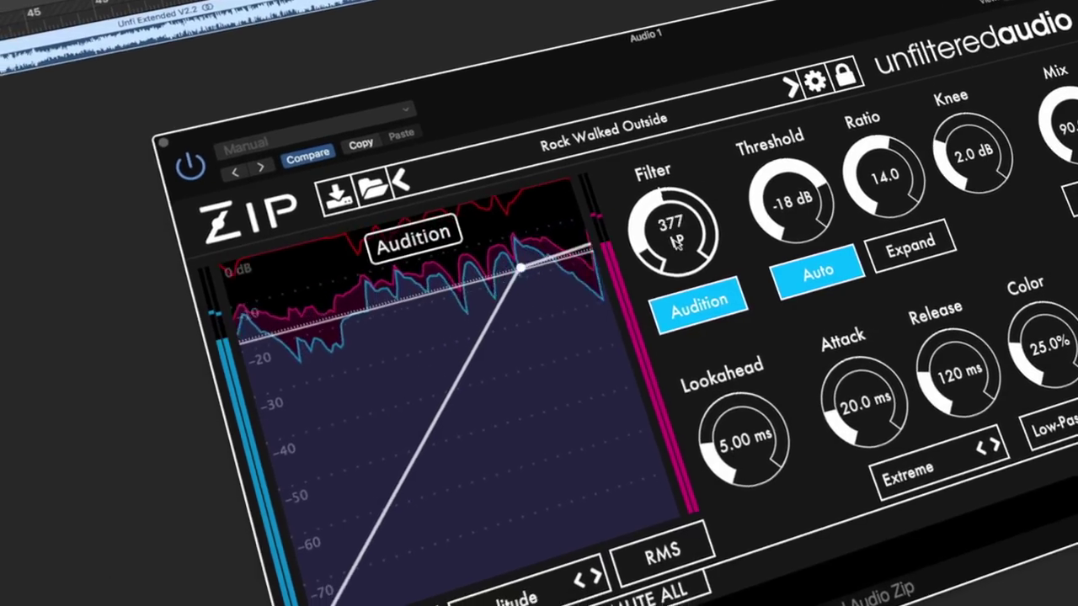
left_click(698, 302)
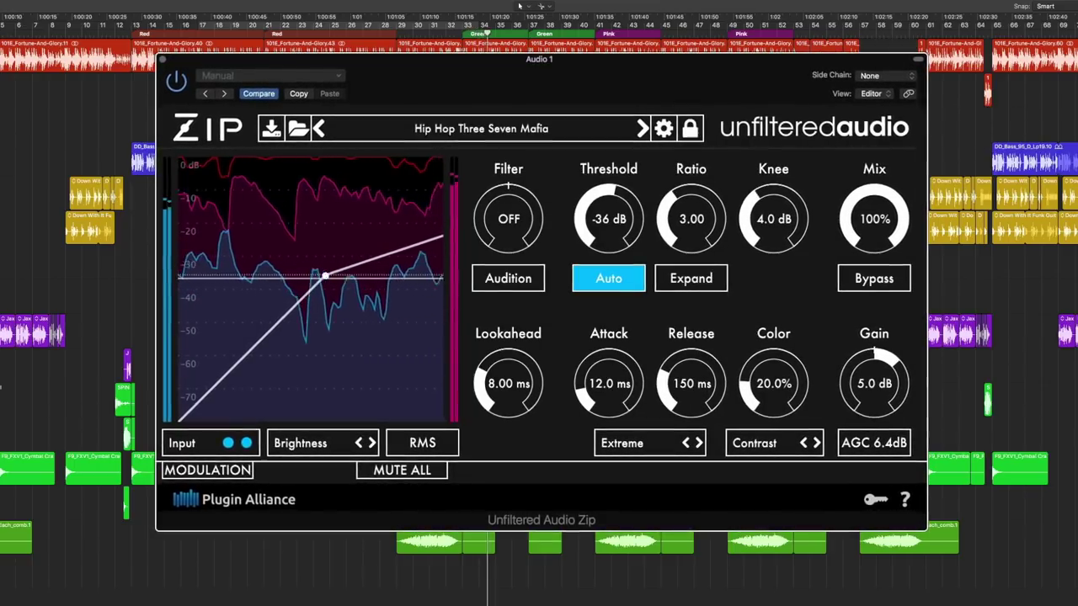
- Show the Modulation section and the second slot's modulator type list
left_click(228, 473)
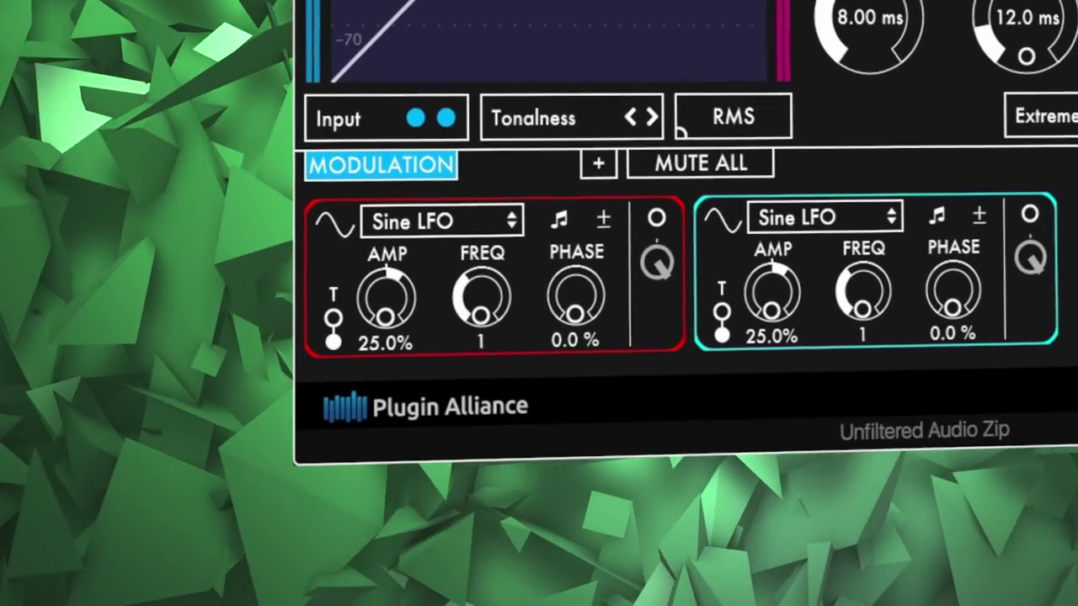
left_click(809, 221)
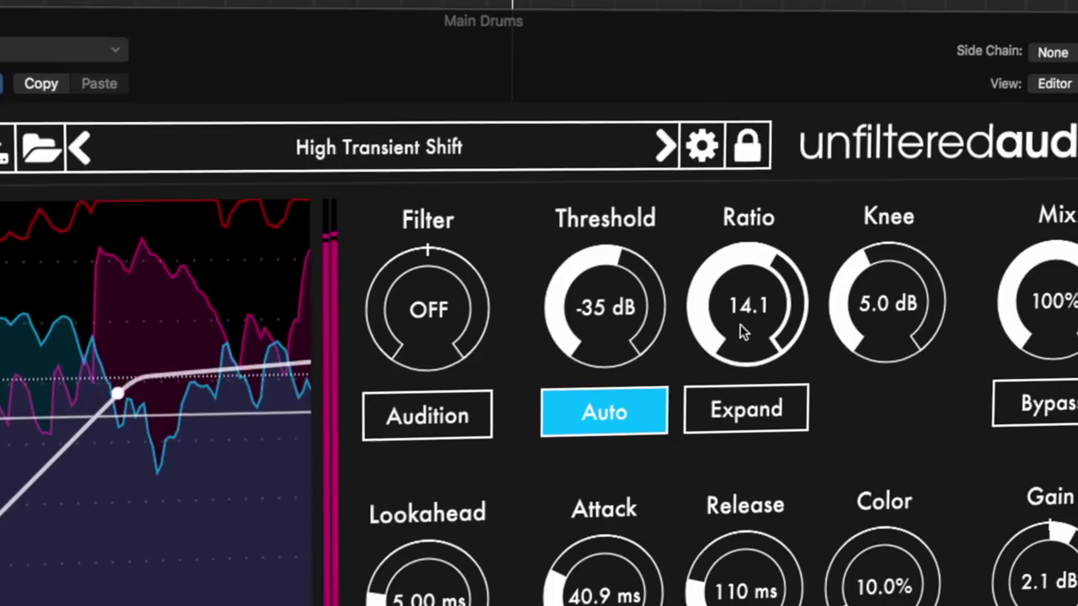
- Push the drum Ratio up to about 22, settle it near 17:1, and soften the Knee slightly
left_click_drag(699, 240, 692, 224)
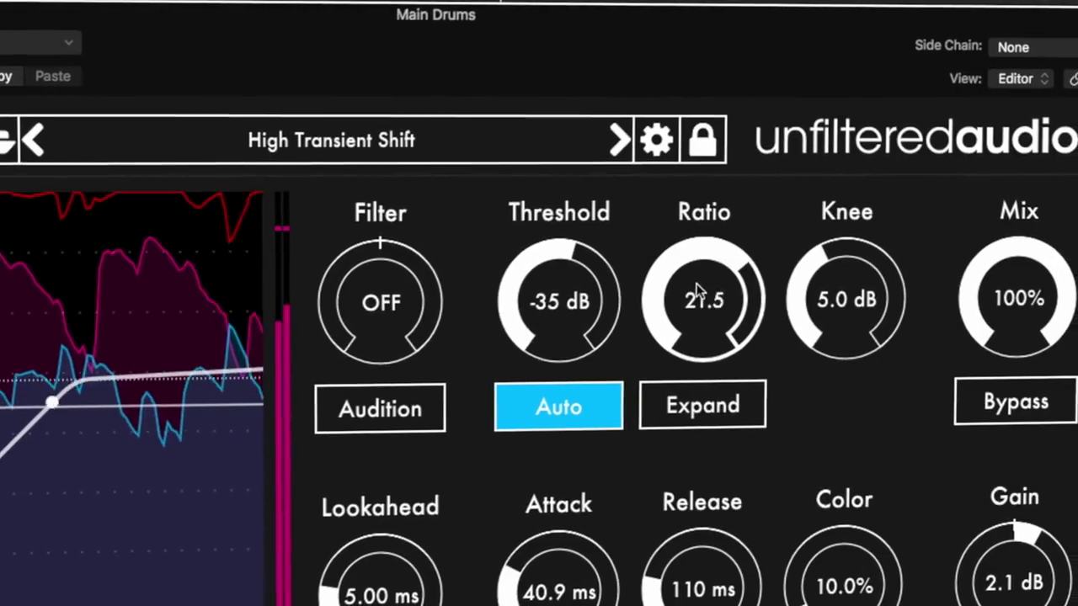
left_click_drag(710, 299, 693, 283)
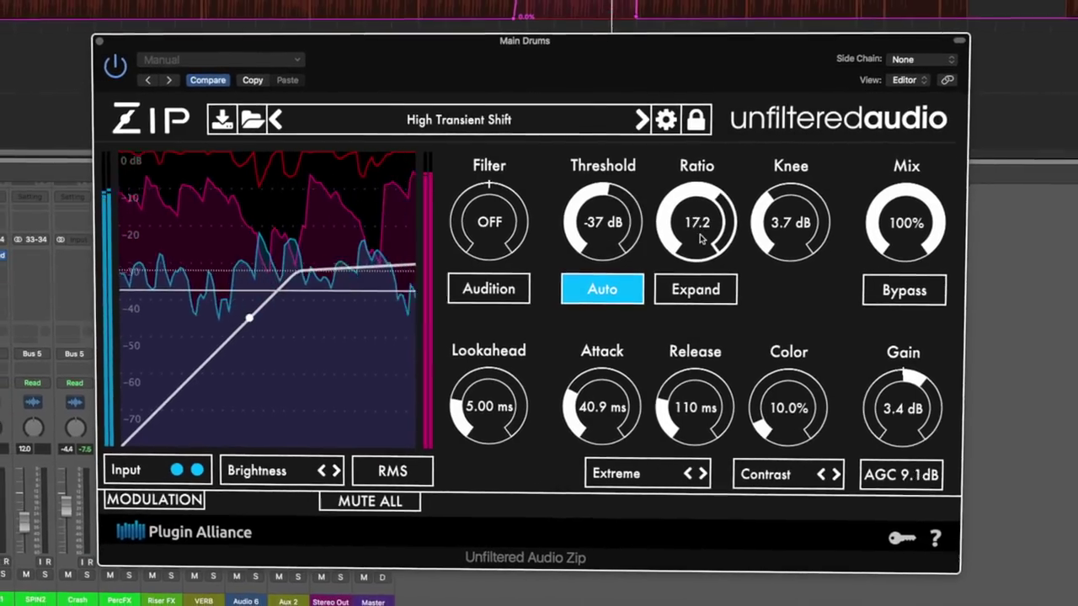
left_click_drag(702, 224, 705, 241)
left_click_drag(777, 221, 751, 206)
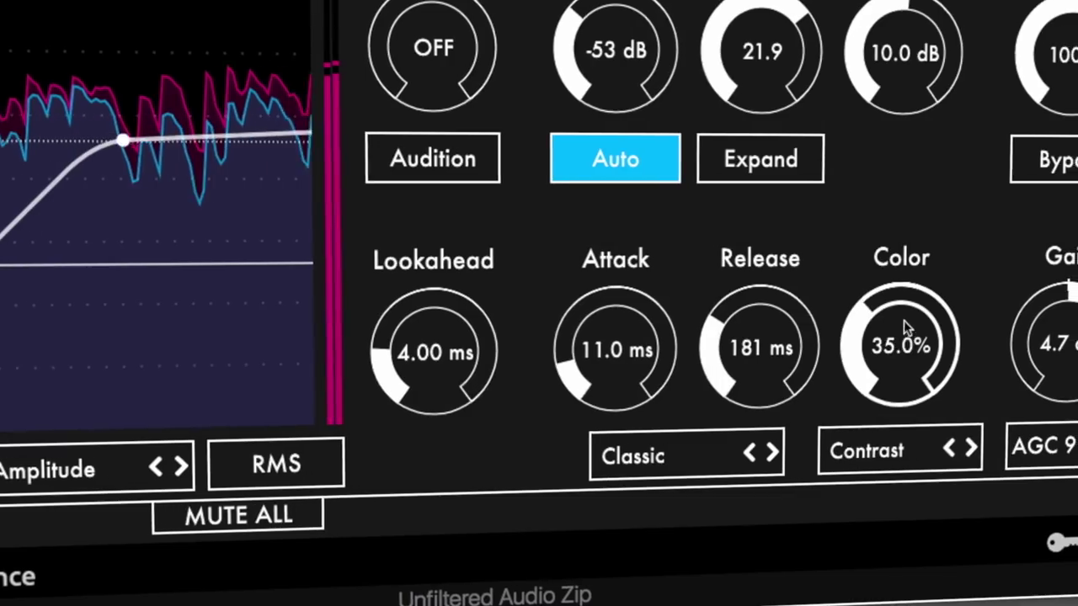
- Raise the Color knob slightly on the bass's Saturated Knee preset
left_click_drag(904, 330, 820, 258)
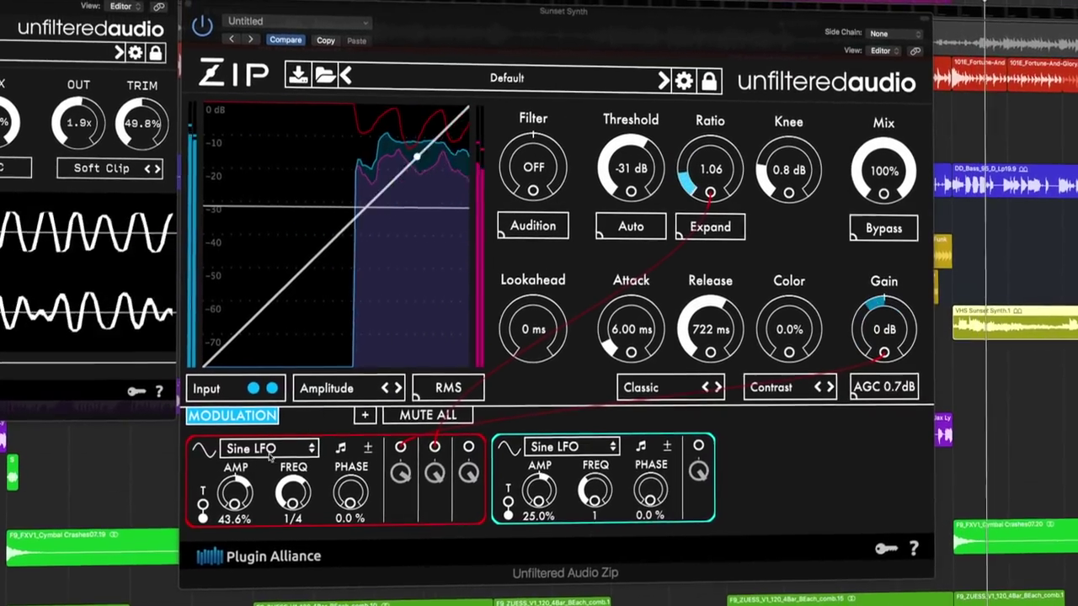
- Adjust the Sine LFO depth, then set S+H Noise depth to ~54% and Saw/Tri LFO to 33.3%
mouse_move(235, 494)
left_mouse_down()
mouse_move(235, 481)
mouse_move(225, 491)
left_mouse_up()
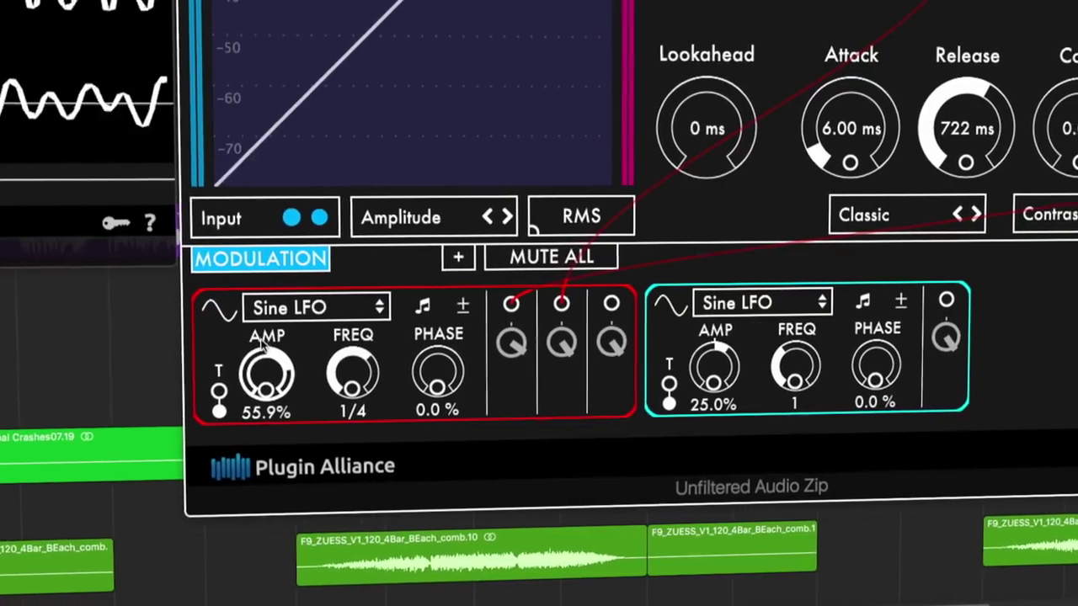
left_click_drag(264, 344, 202, 380)
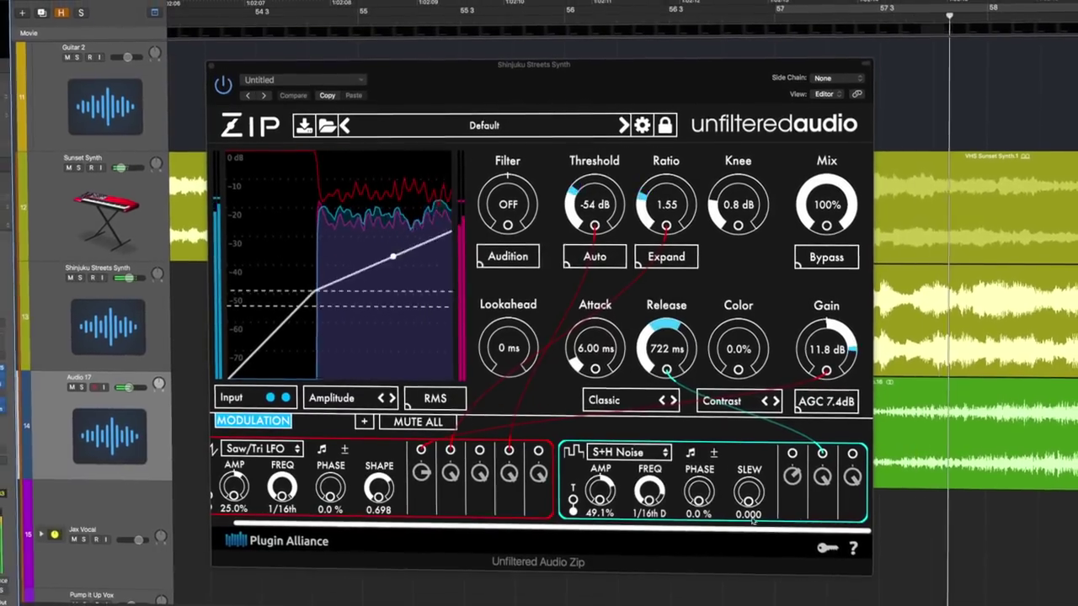
left_click_drag(600, 491, 594, 493)
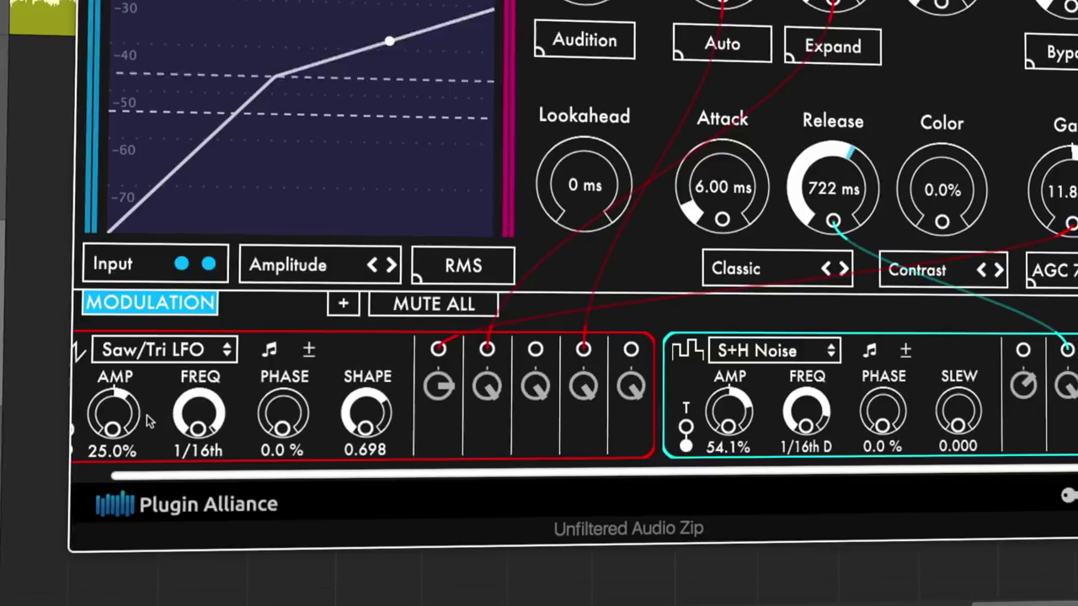
left_click_drag(114, 415, 46, 403)
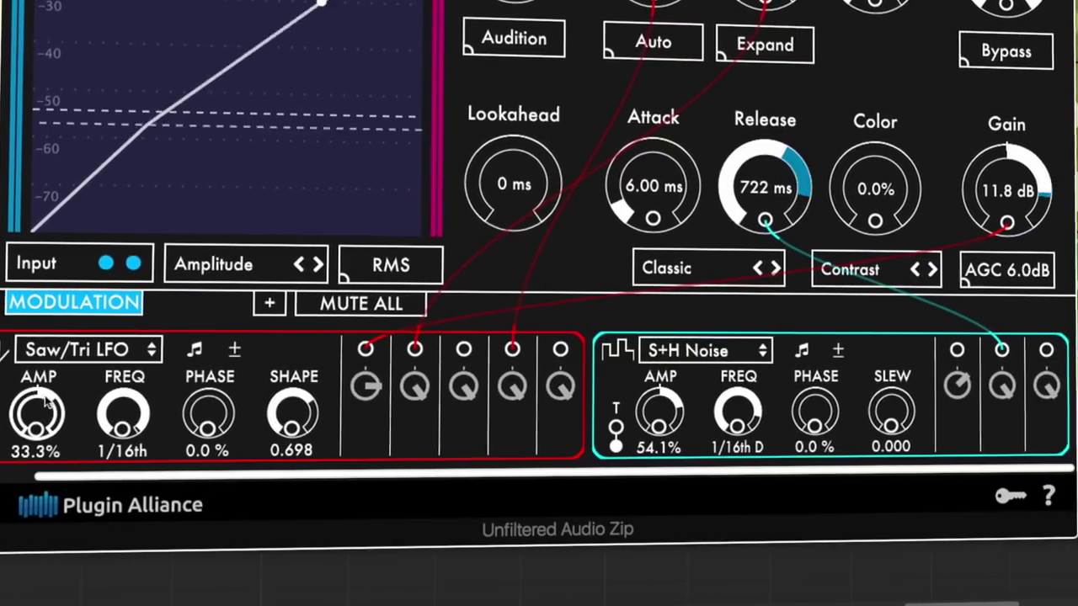